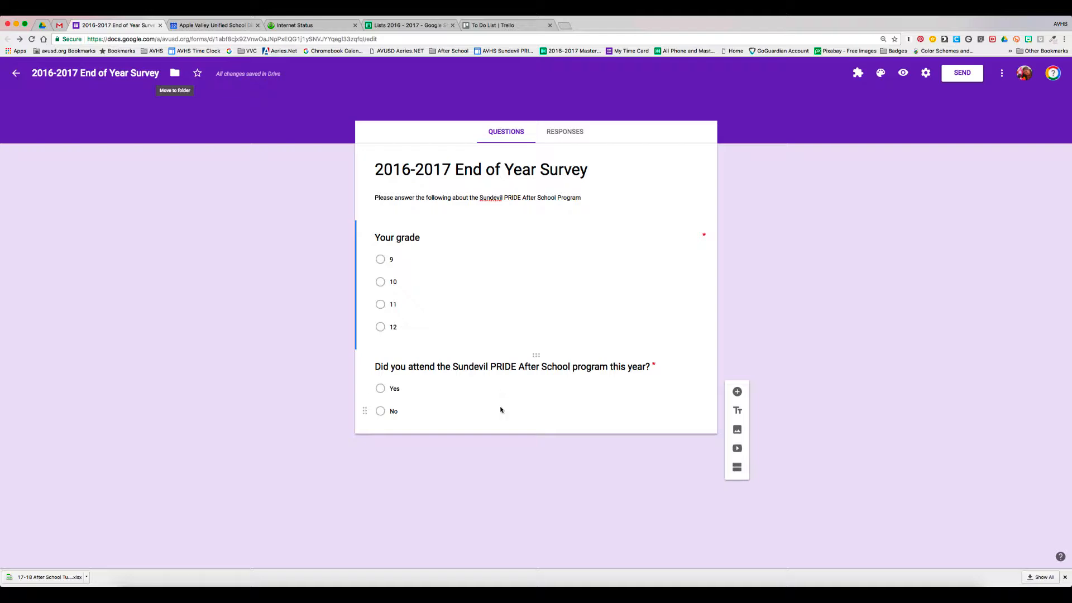
Step: Add a new section after the program attendance question and title it "Didn't go to ASP"
left_click(473, 397)
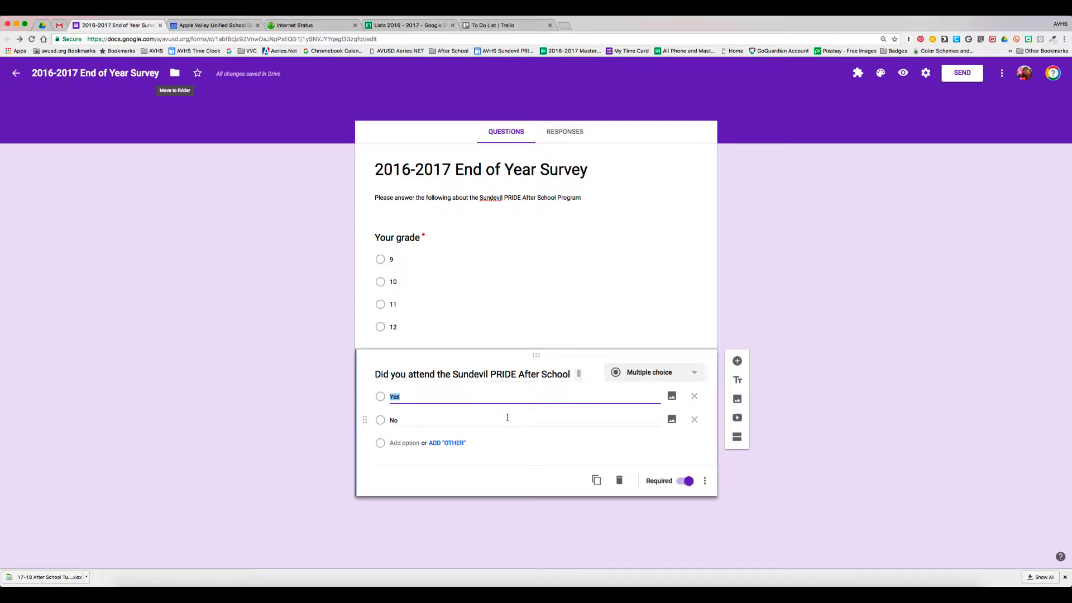
left_click(737, 437)
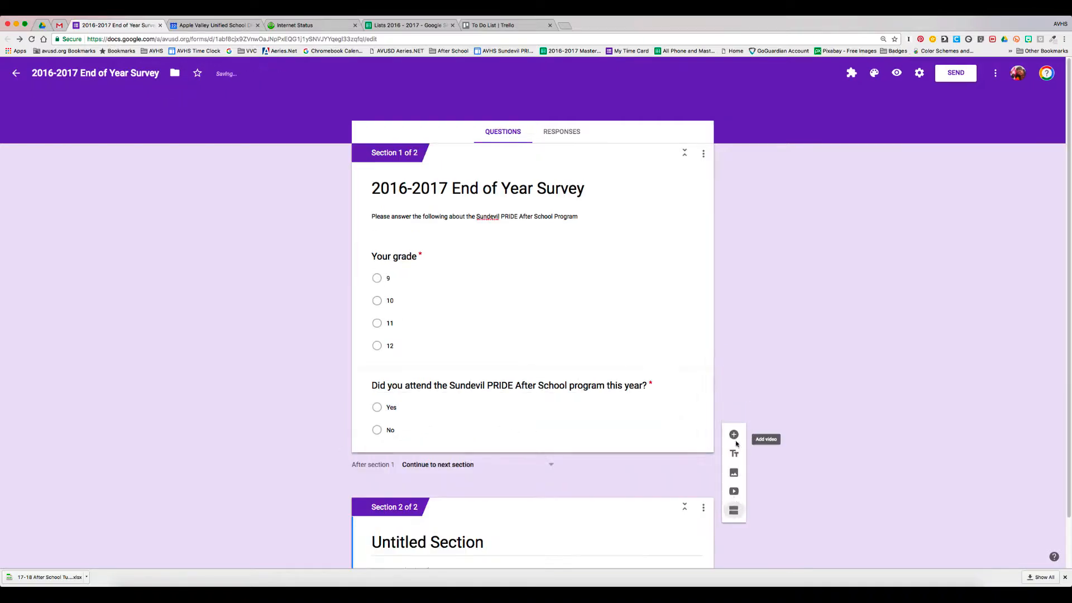
left_click(525, 488)
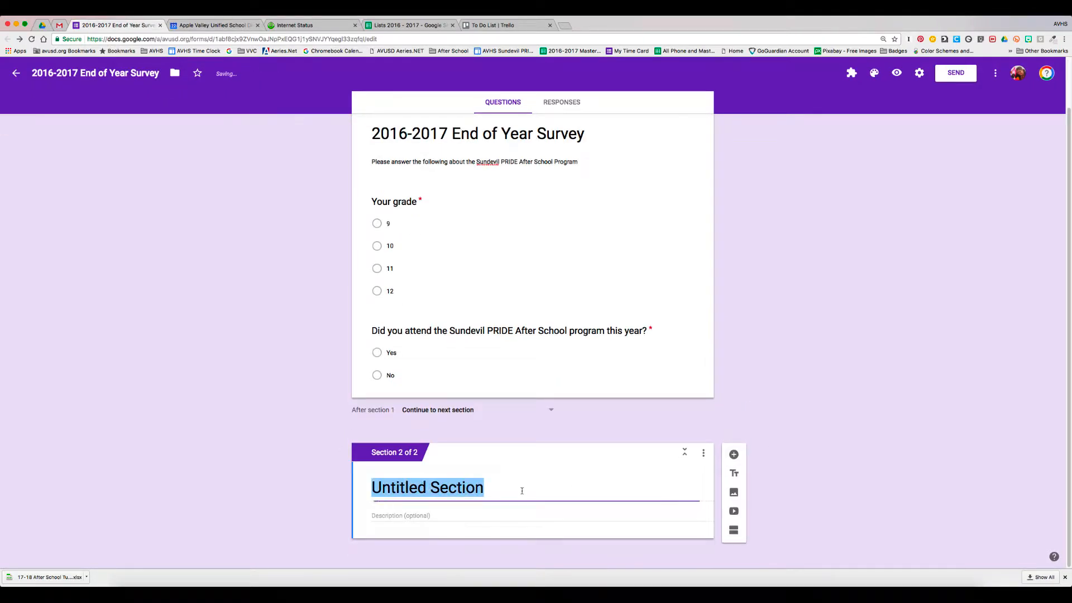
type("No")
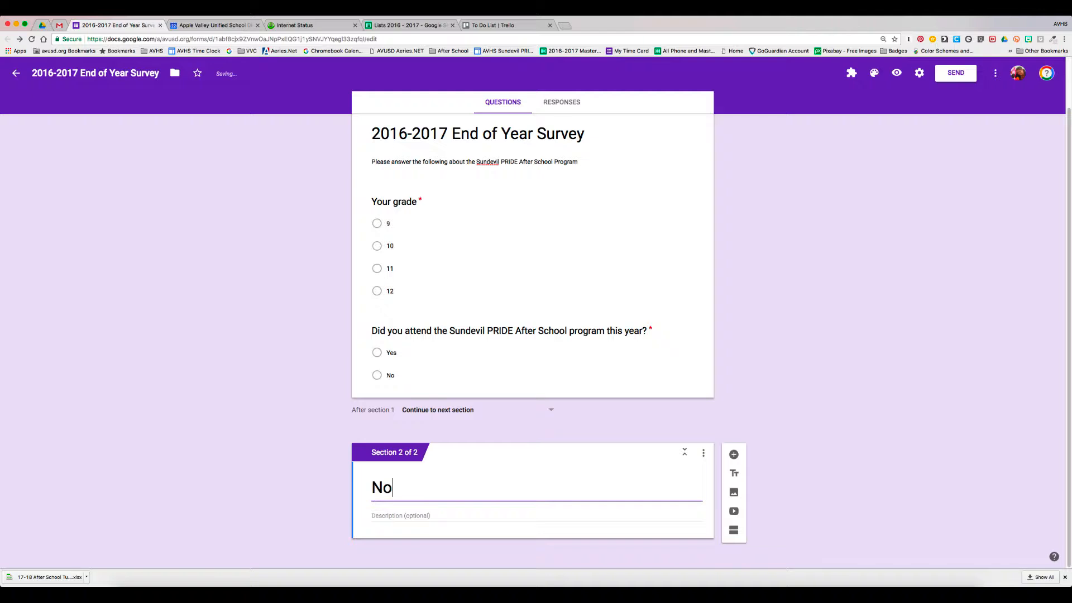
key("BackSpace")
key("BackSpace")
type("Didn't go to ASP")
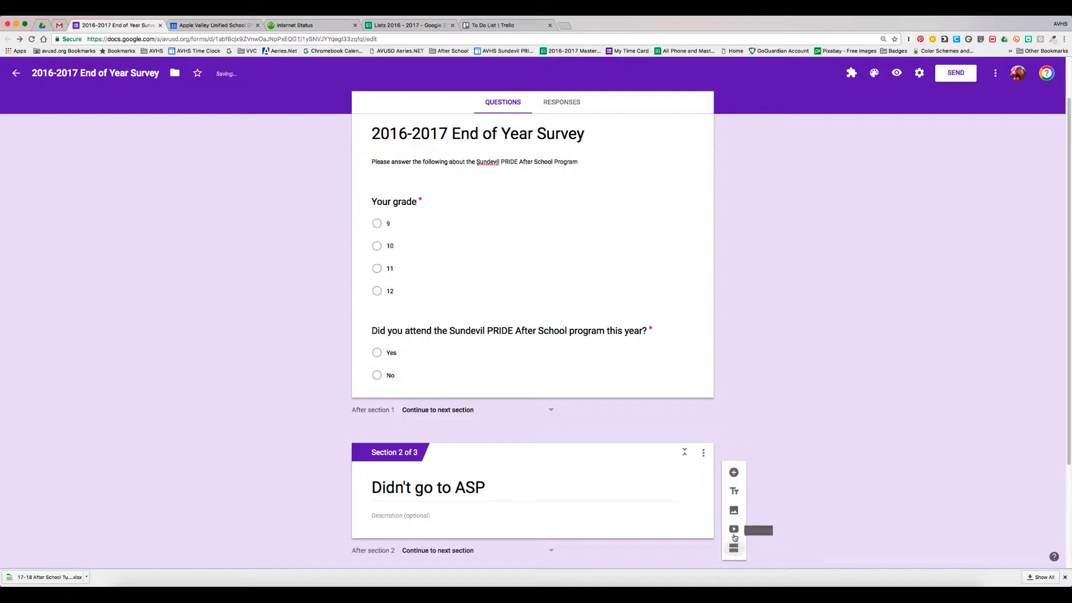
Step: Add a third section below "Didn't go to ASP" and title it "Did go to ASP"
left_click(734, 530)
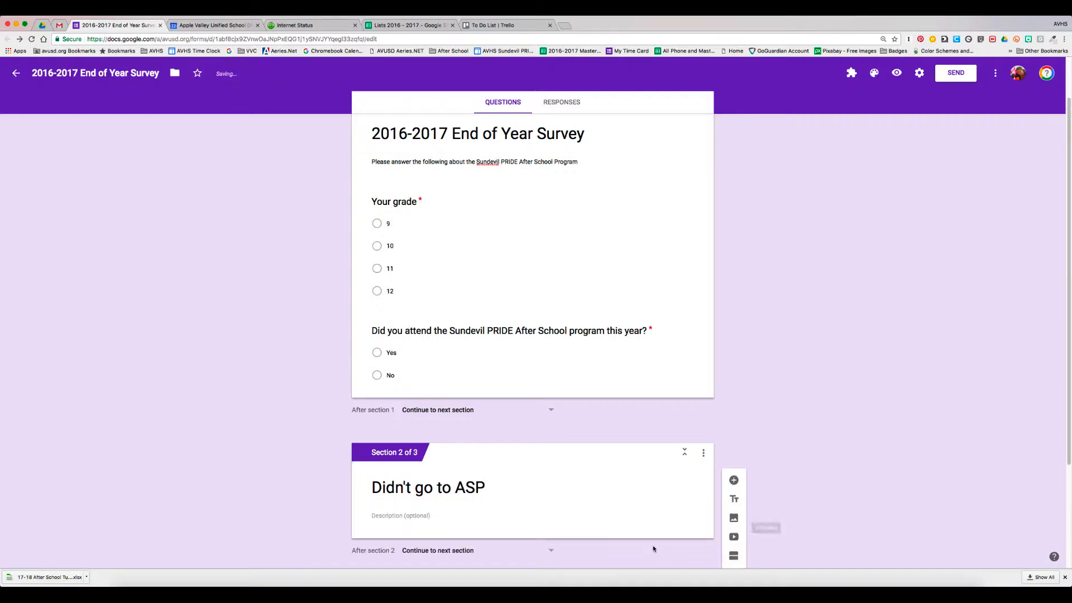
left_click(489, 495)
type("Did ")
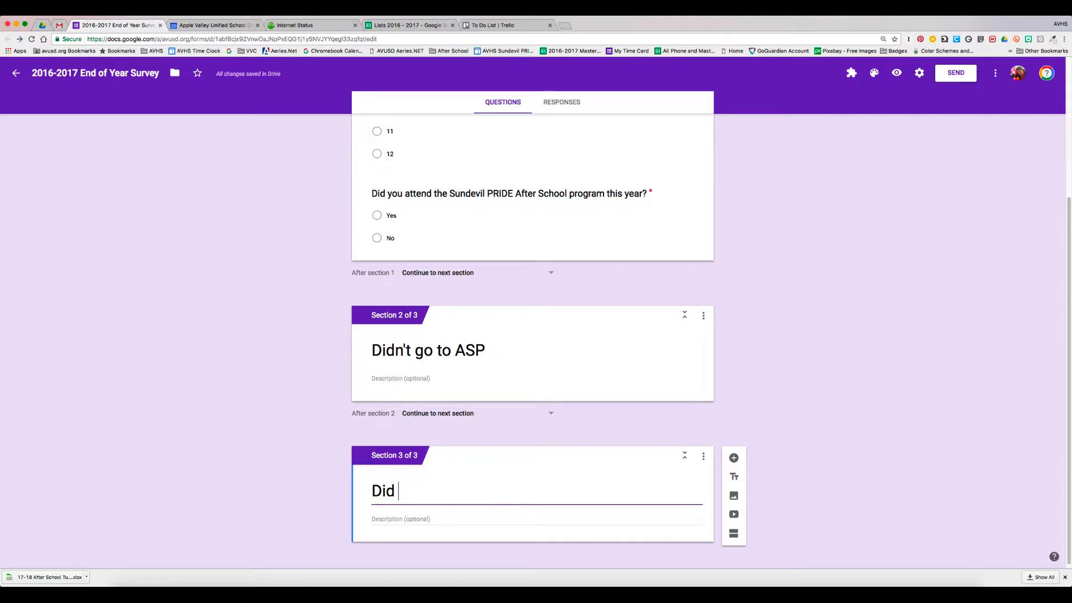
type("go to ASP")
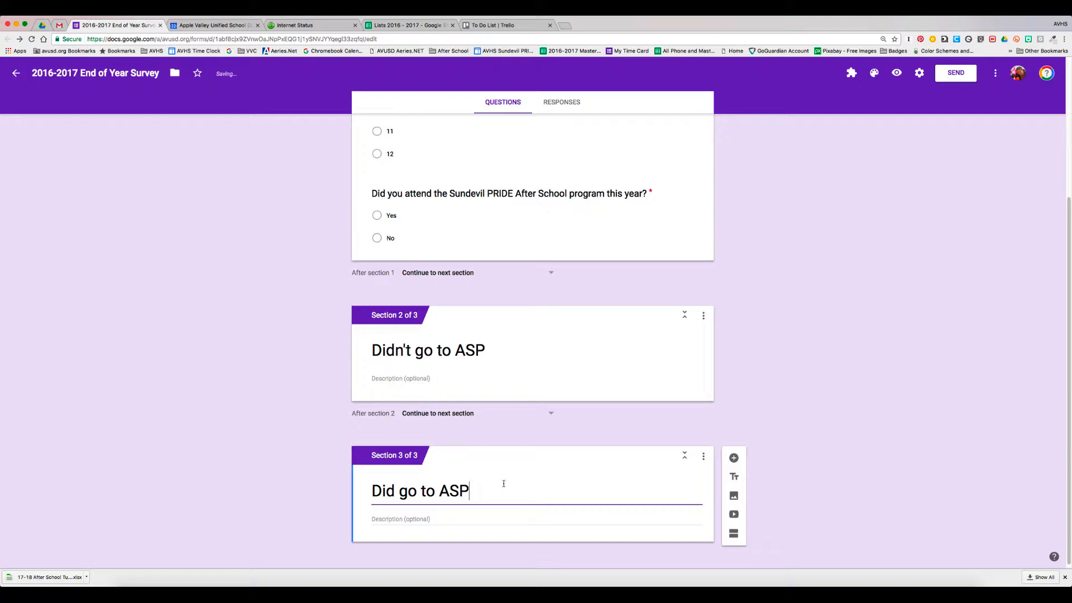
Step: Add a fourth section at the end of the form and title it "Last Page"
left_click(734, 534)
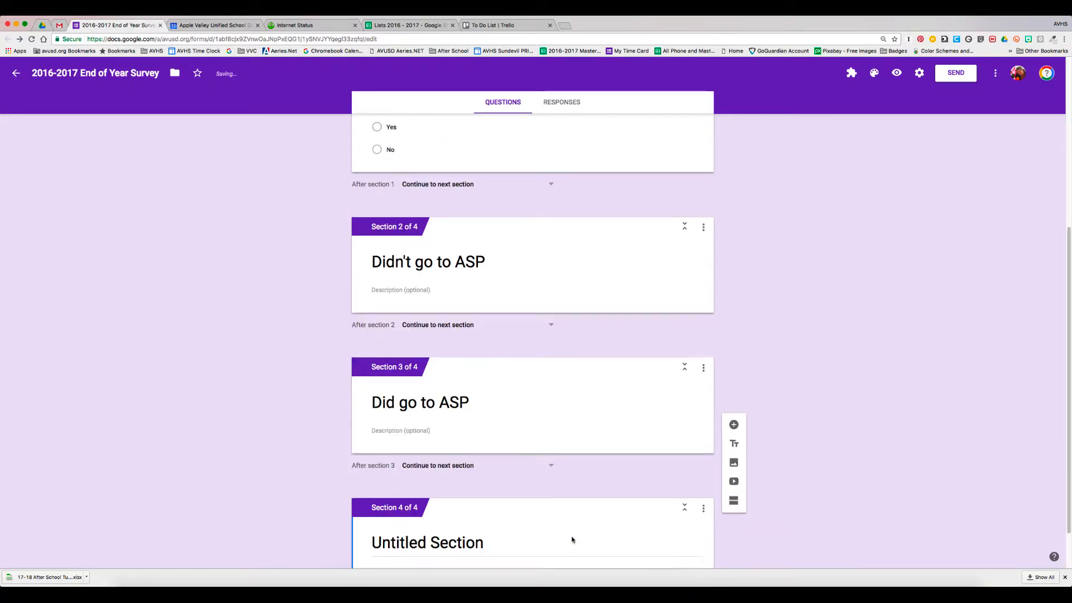
type("L")
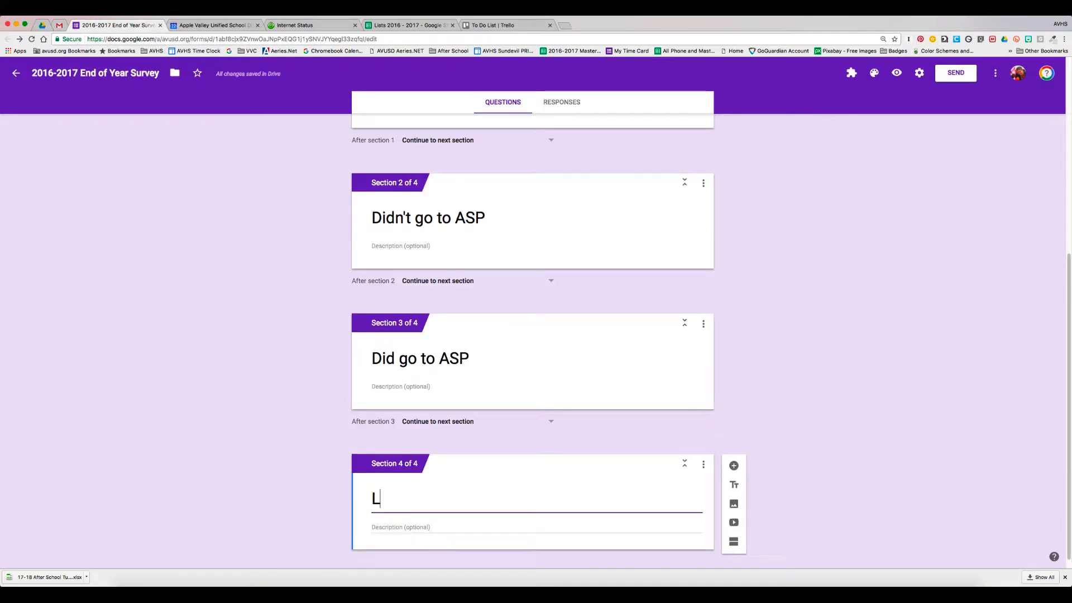
type("ast Page")
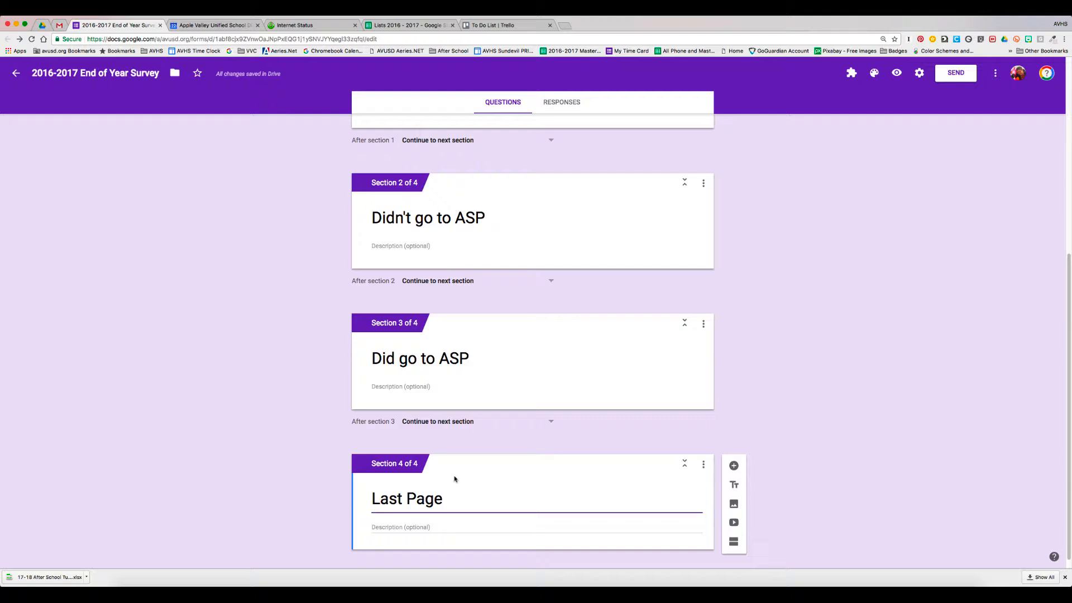
Step: Enable going to a section based on the answer for the question about attending the after school program
scroll(475, 257, "up", 5)
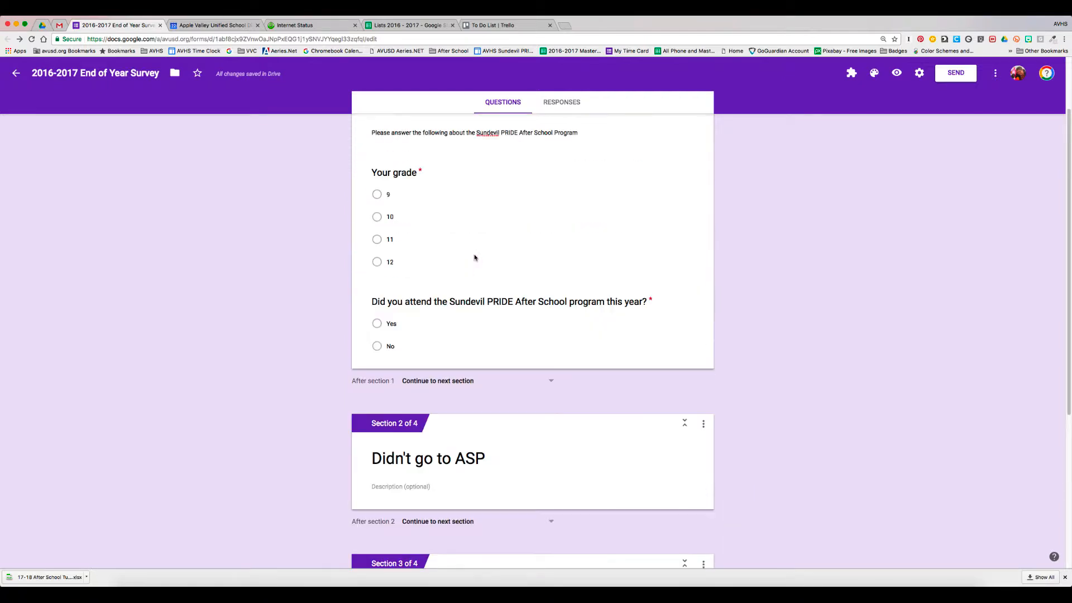
left_click(459, 336)
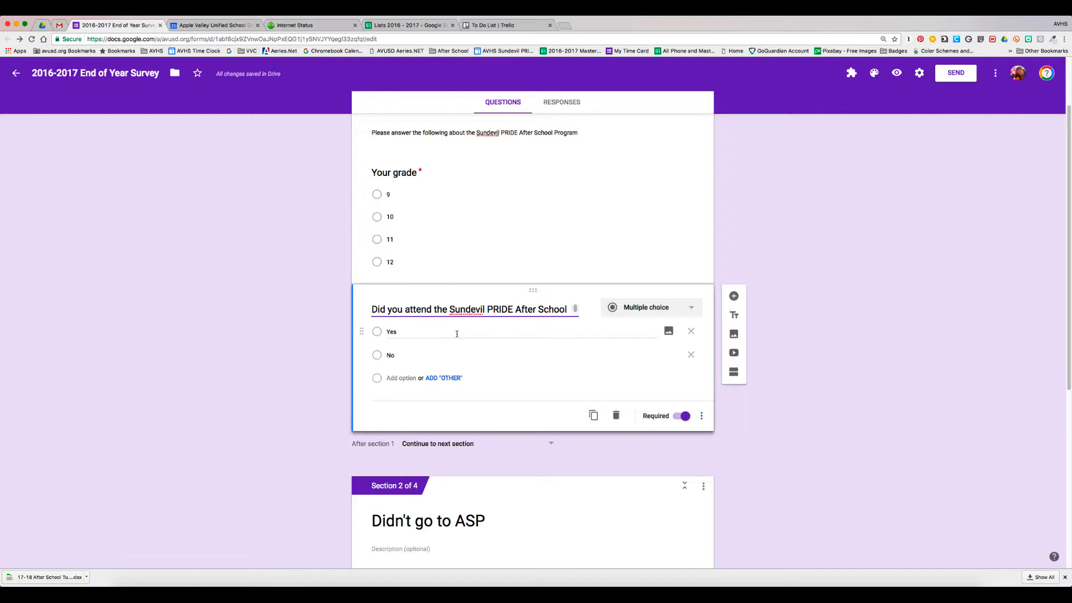
left_click(703, 416)
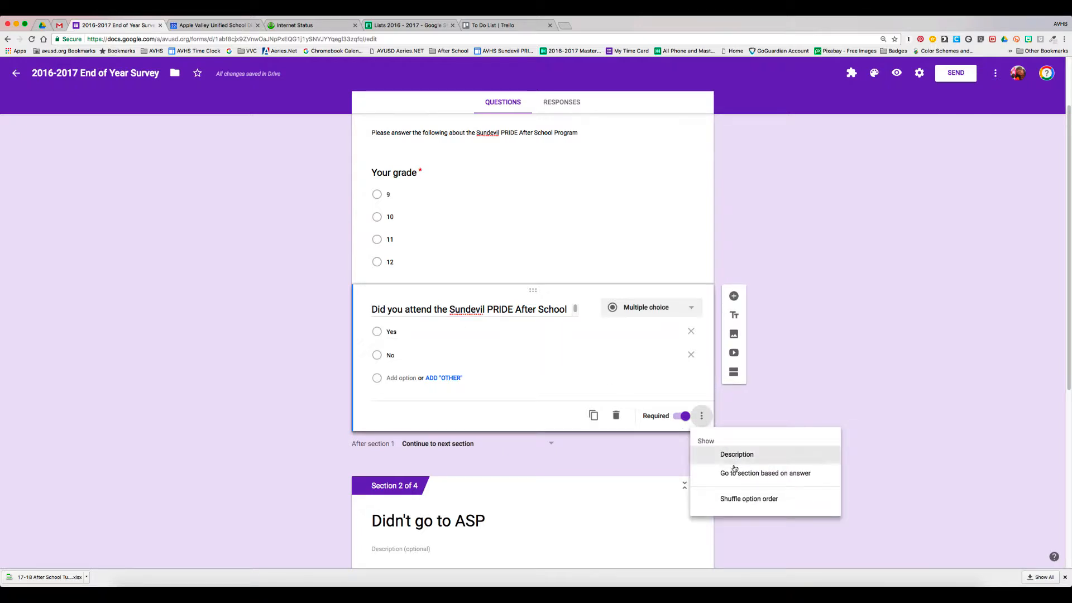
left_click(737, 473)
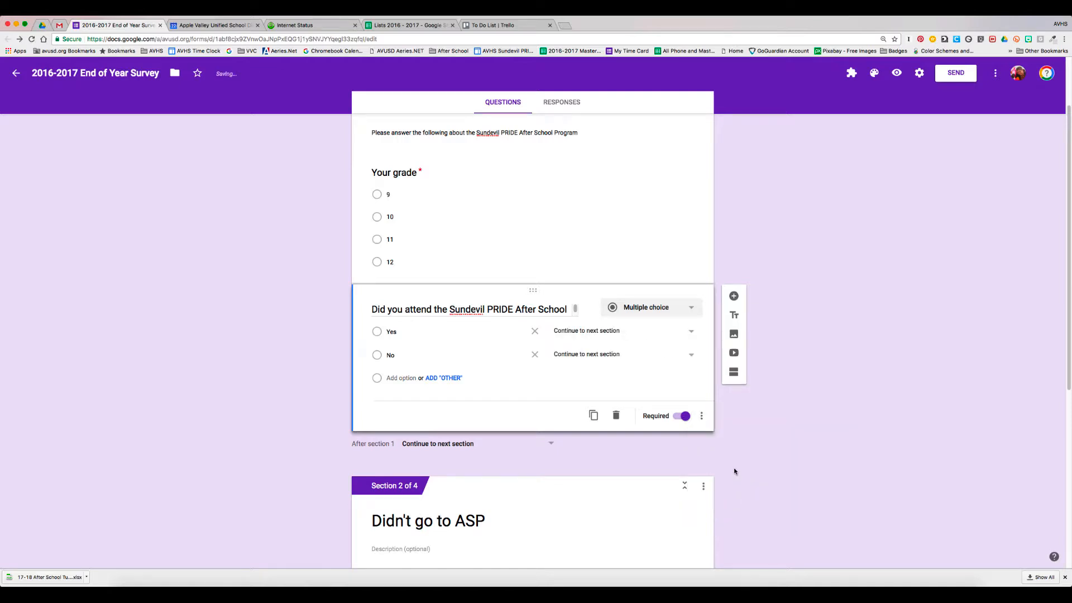
Step: Route the Yes answer to section 3 (Did go to ASP) and the No answer to section 2 (Didn't go to ASP)
left_click(691, 334)
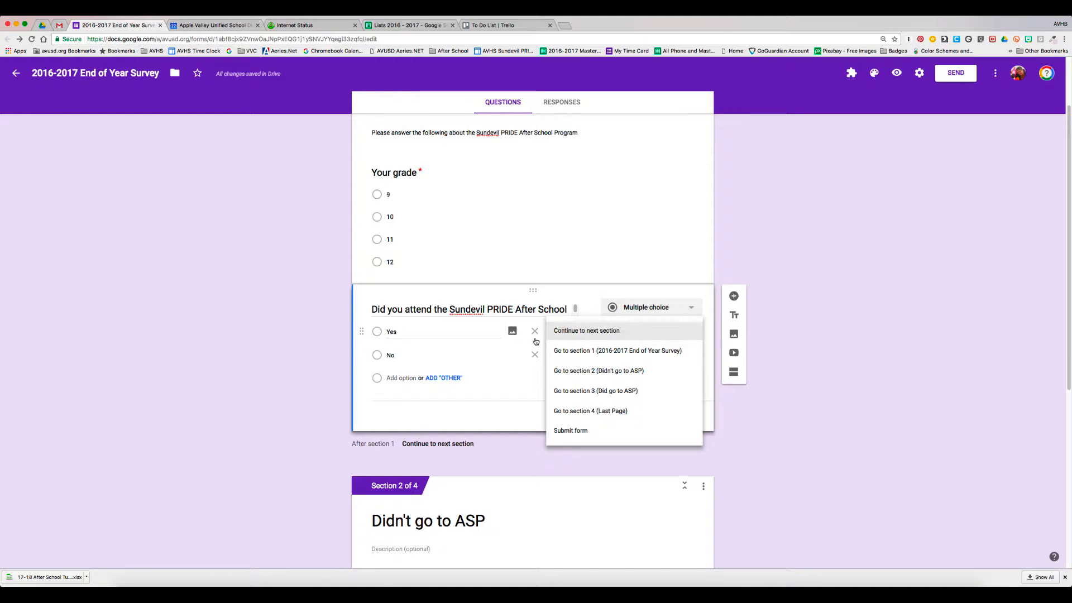
left_click(566, 391)
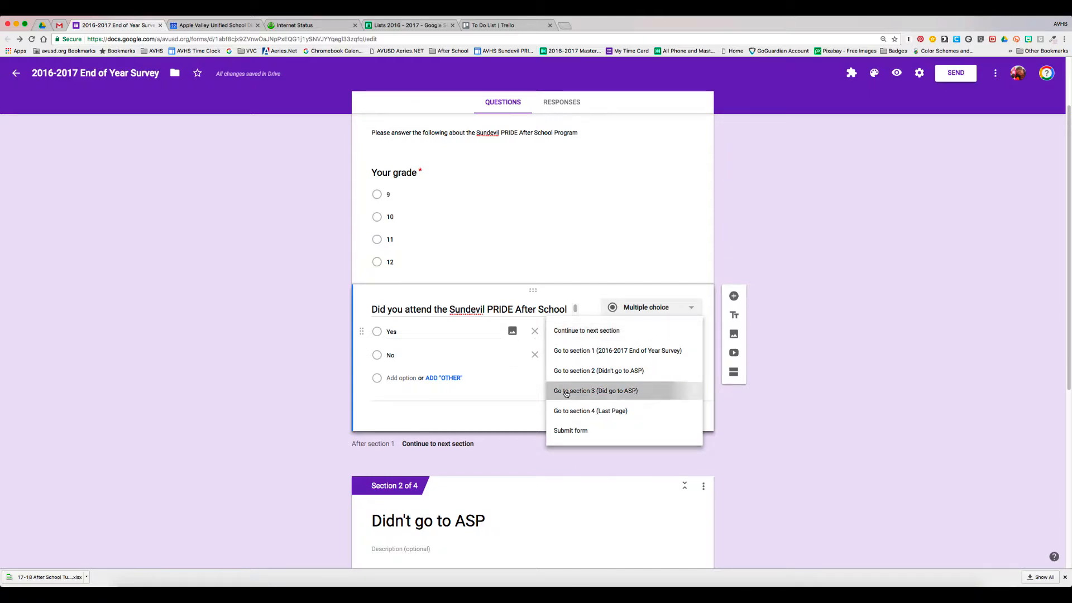
left_click(690, 355)
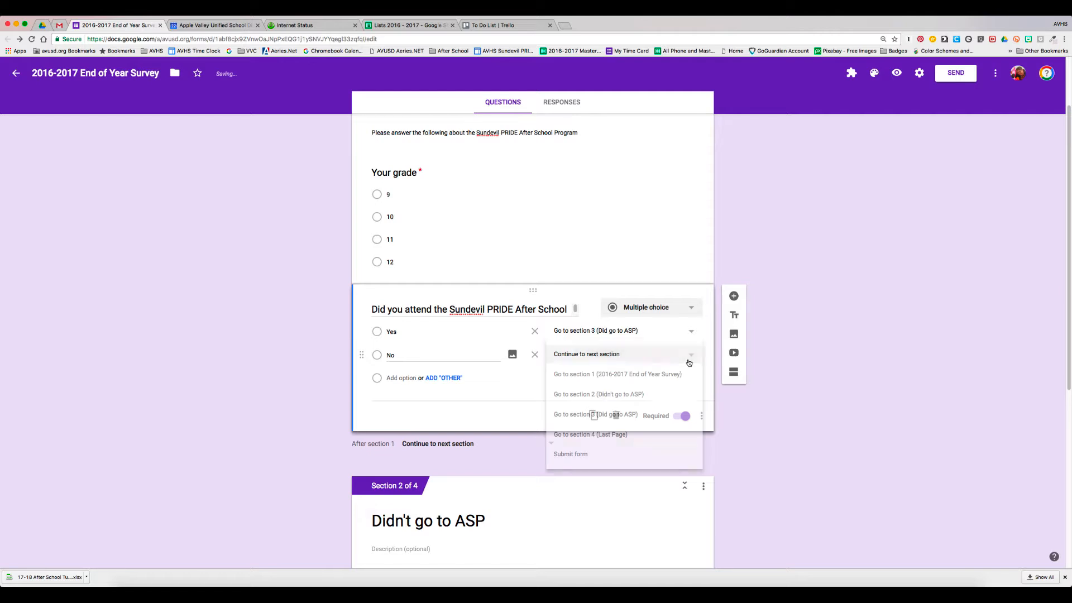
left_click(655, 396)
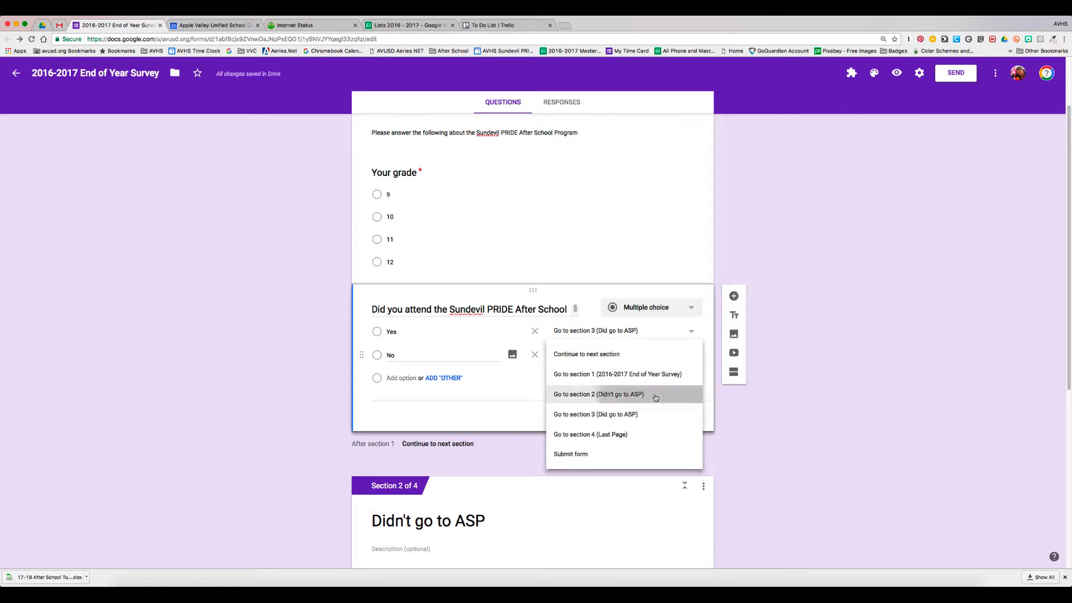
Step: Add a short answer question "Why didn't you go to ASP?" to the "Didn't go to ASP" section
scroll(616, 411, "down", 3)
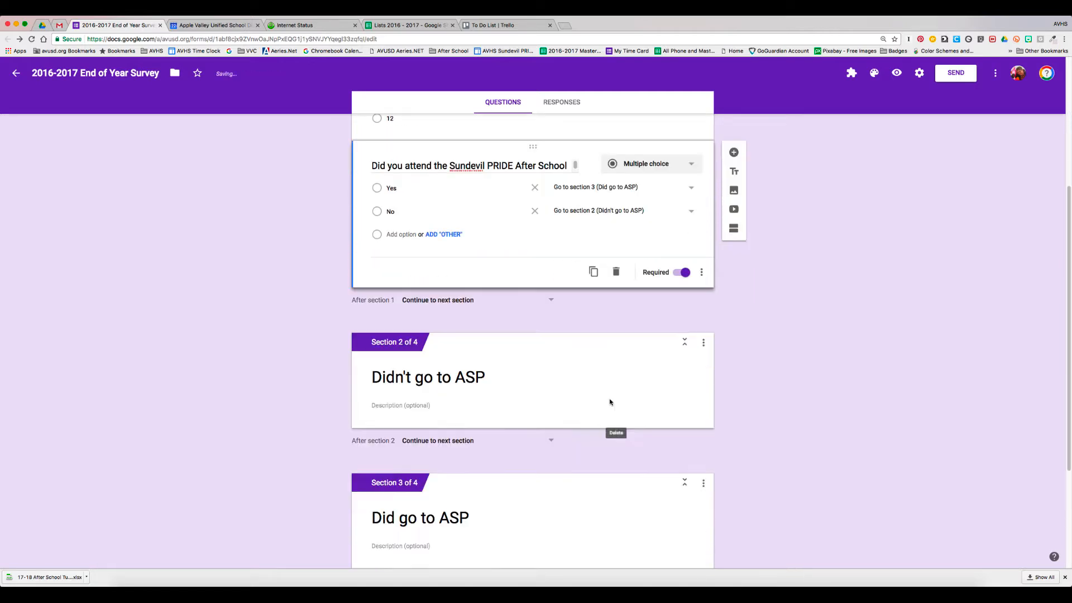
left_click(497, 406)
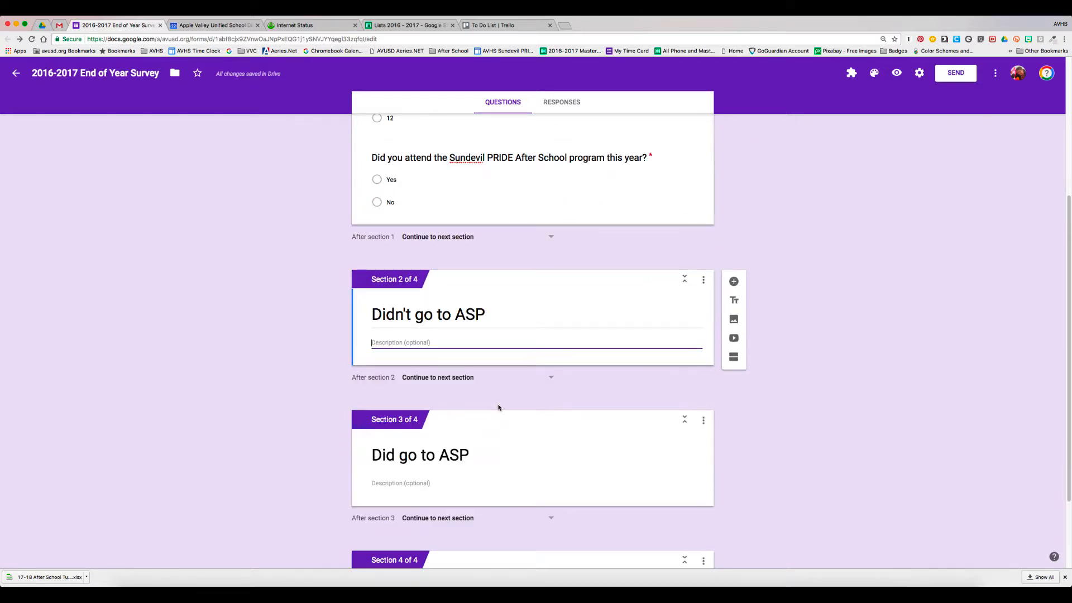
left_click(552, 360)
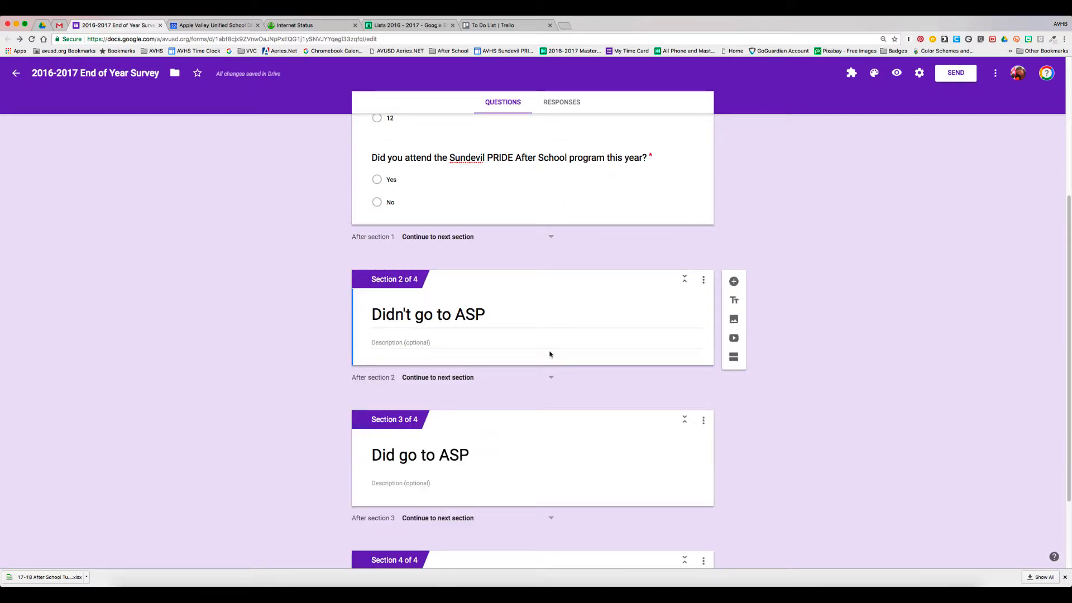
left_click(626, 332)
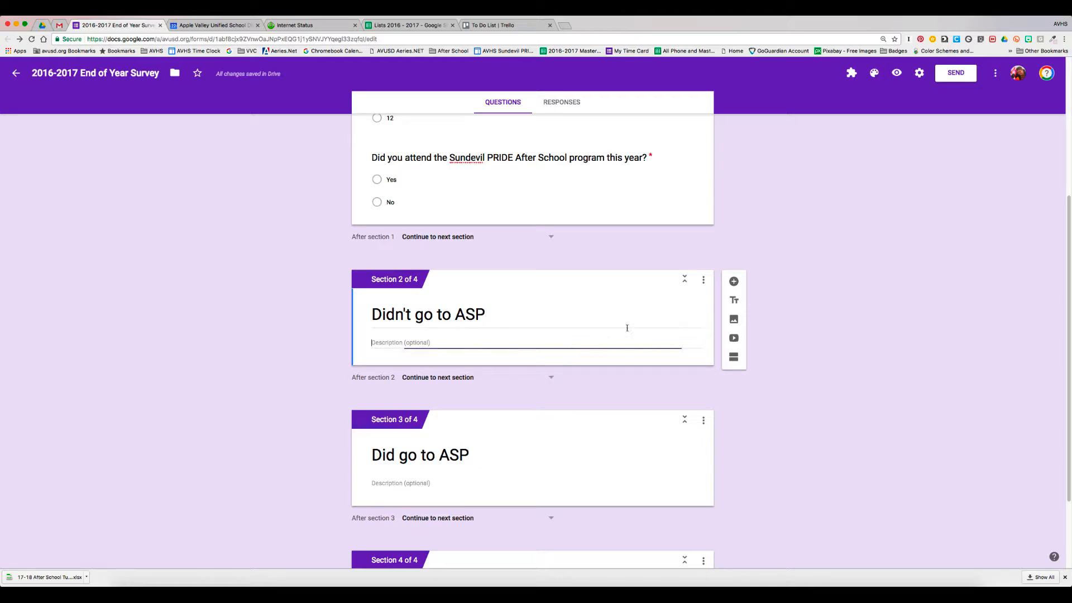
left_click(735, 282)
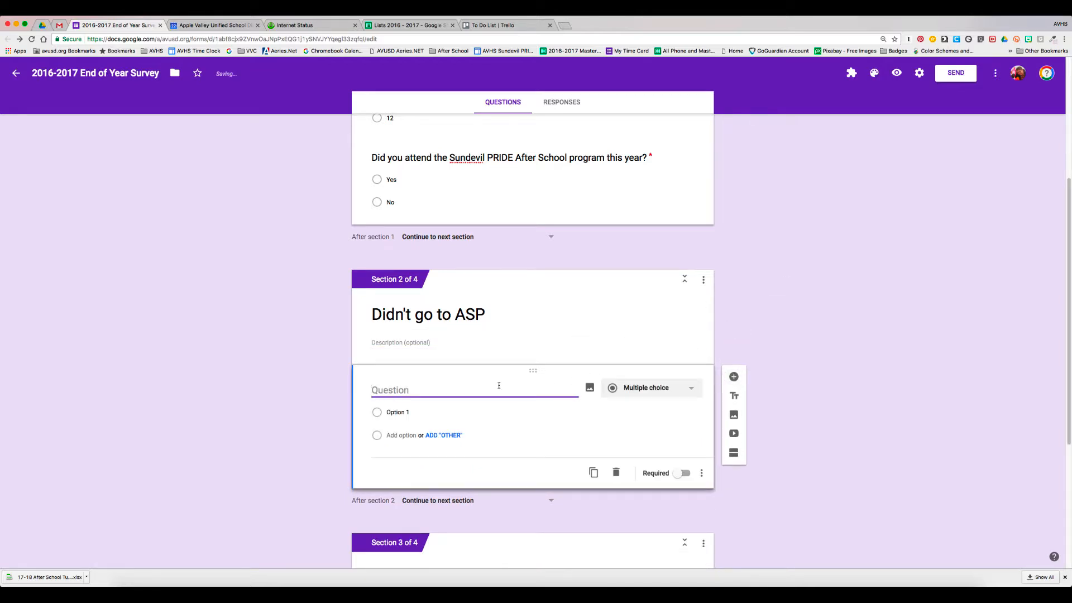
type("Why didn't you ")
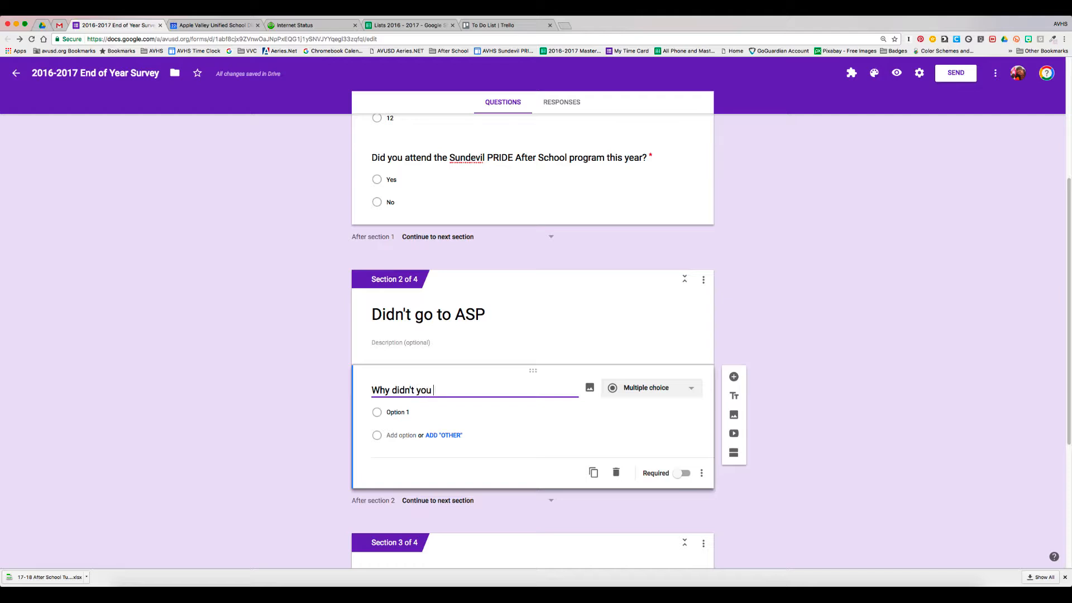
type("go to ASP?")
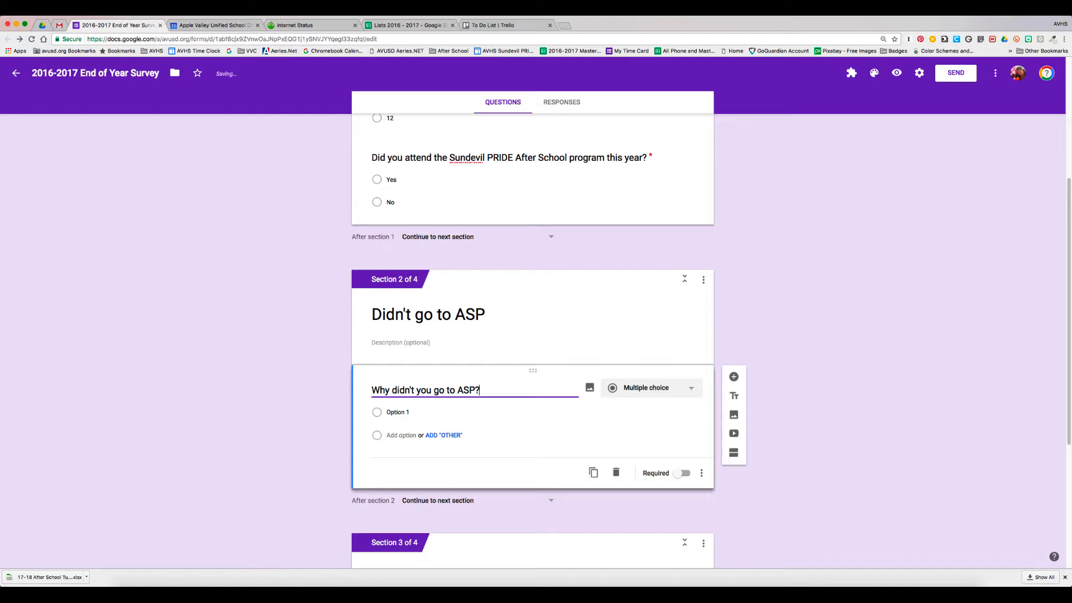
left_click(648, 393)
left_click(636, 326)
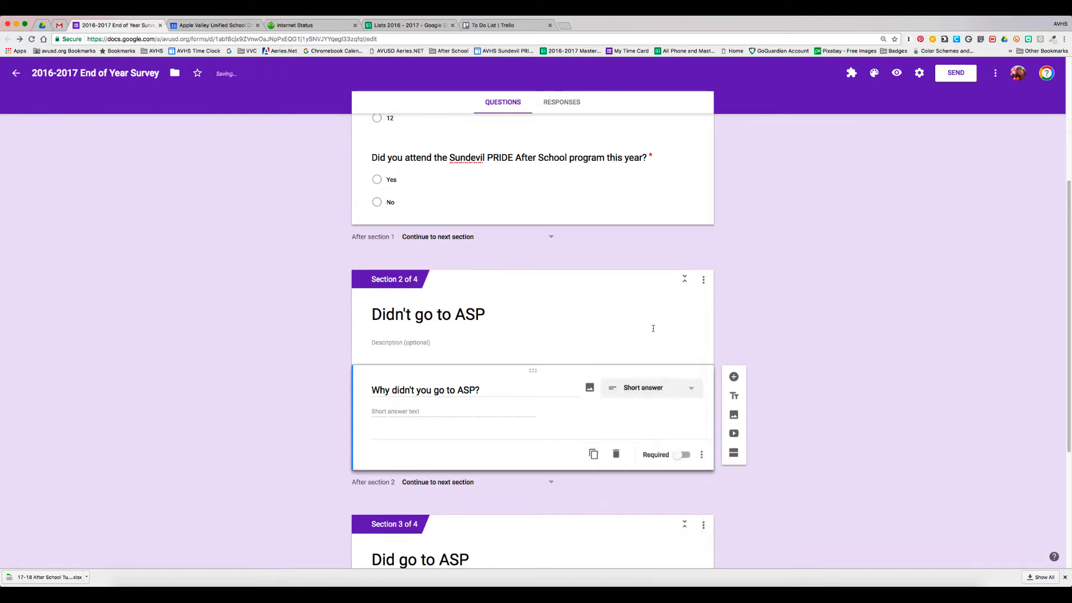
left_click(705, 280)
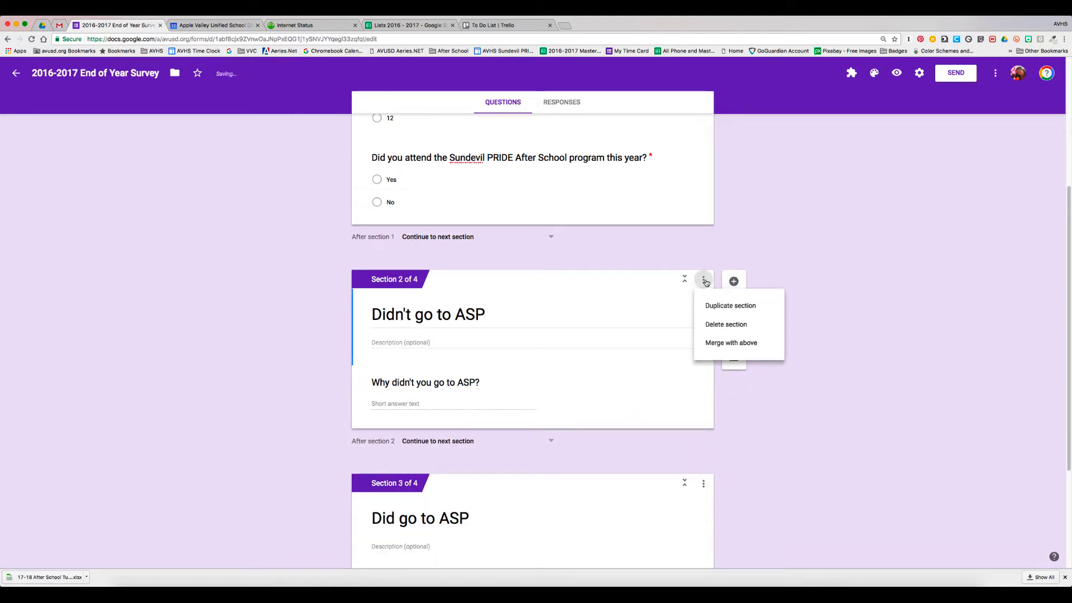
left_click(613, 369)
left_click(546, 389)
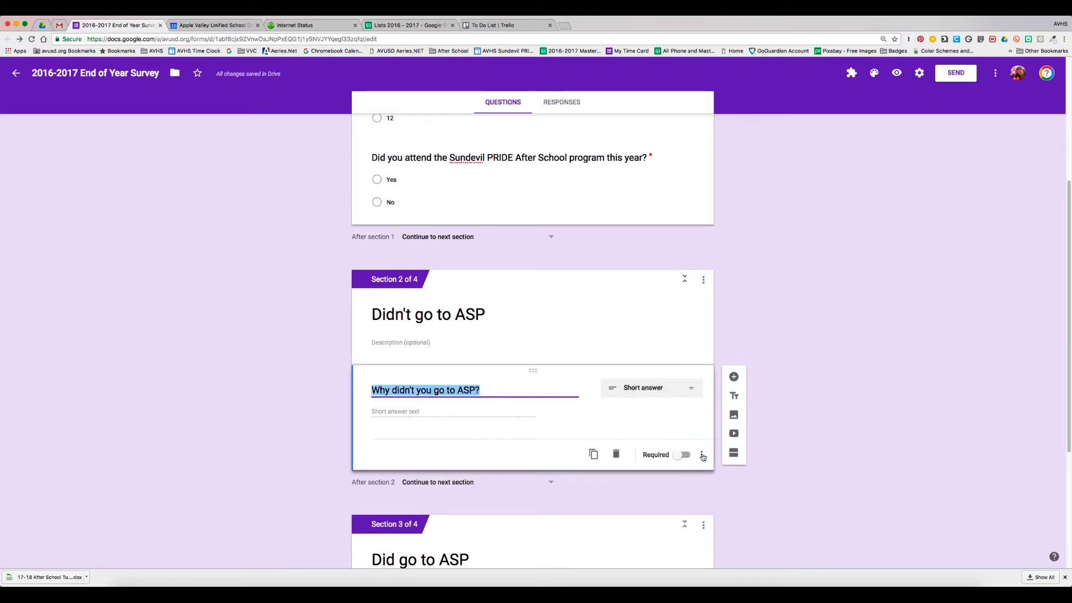
left_click(701, 455)
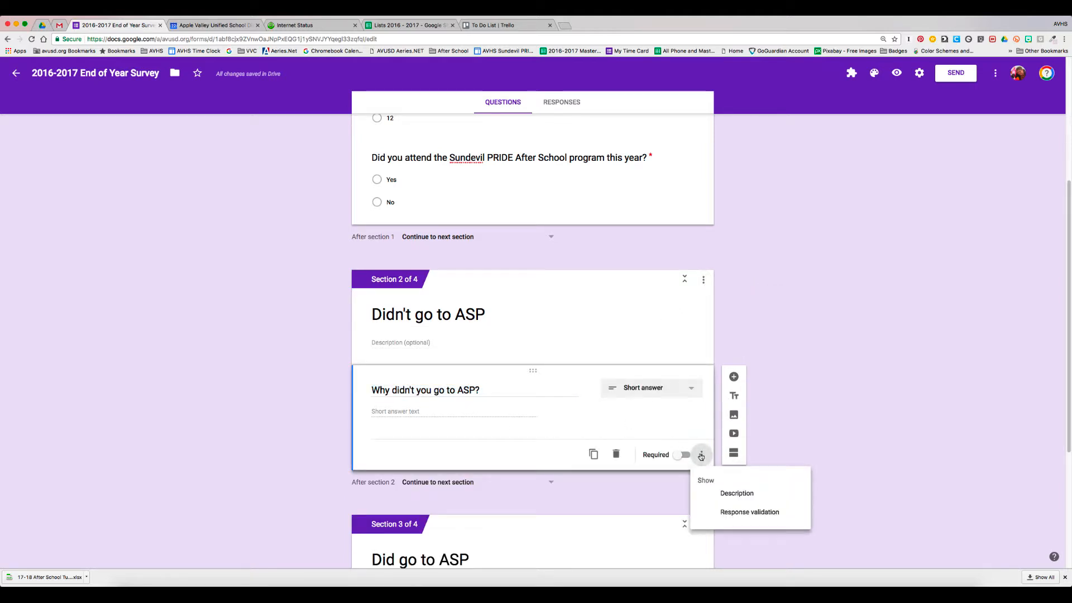
left_click(568, 429)
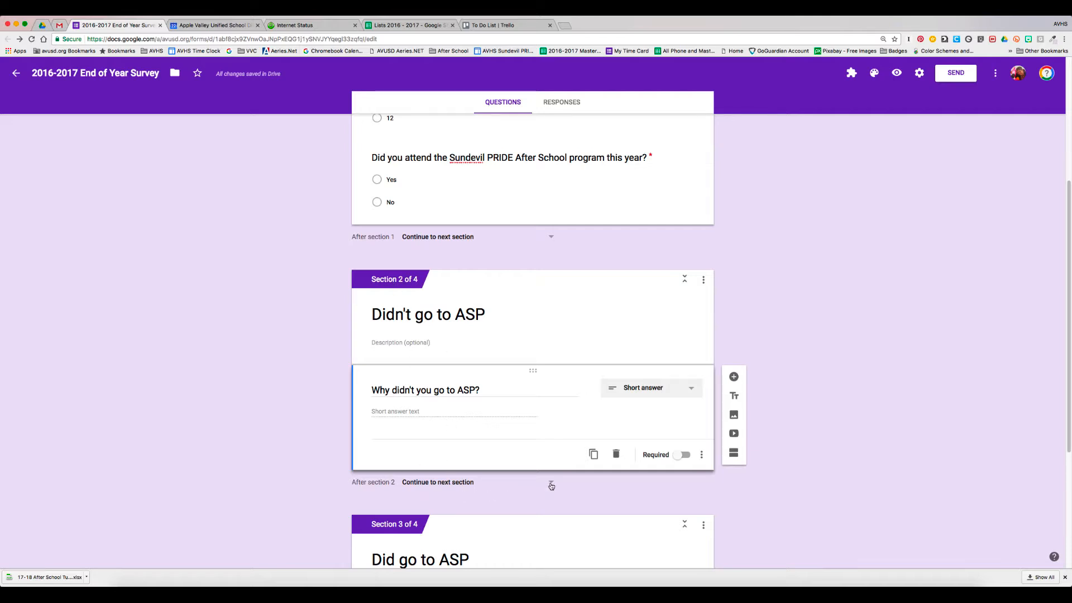
Step: Set the form to go to section 4 (Last Page) after section 2
left_click(551, 485)
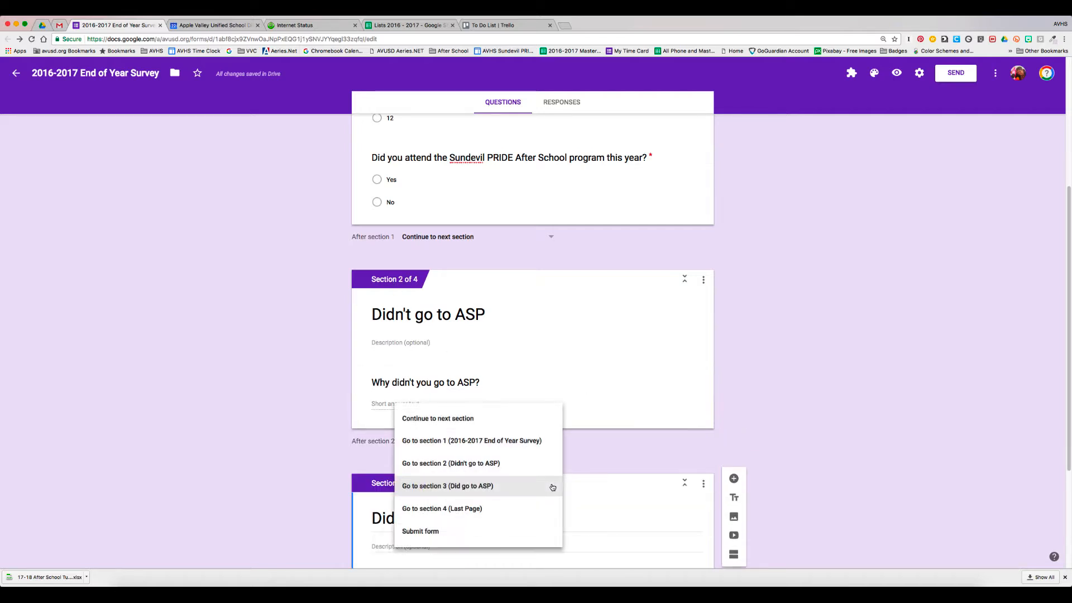
left_click(520, 509)
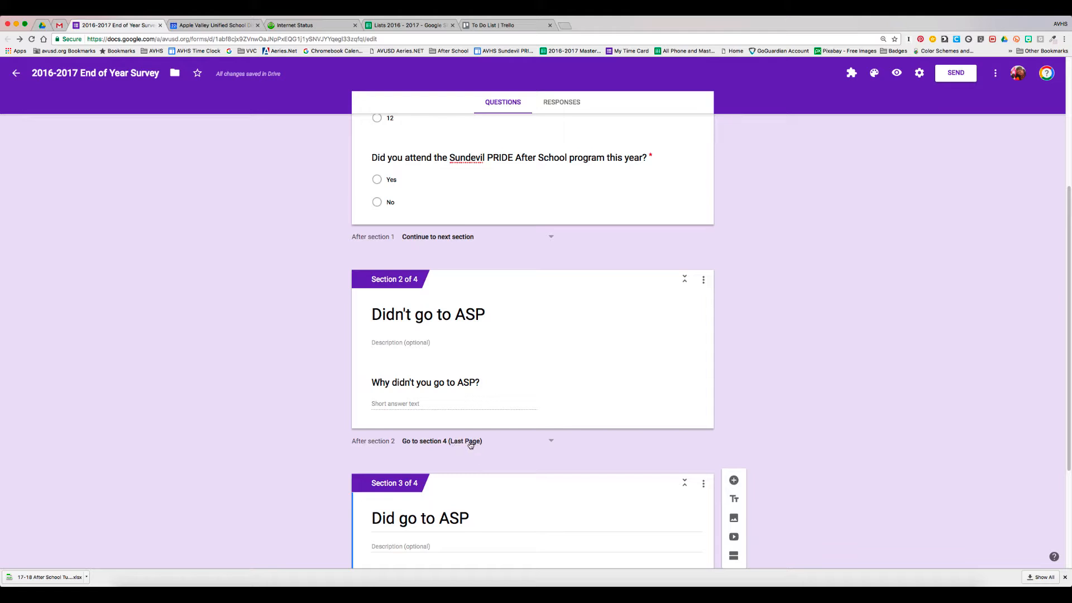
scroll(477, 457, "down", 2)
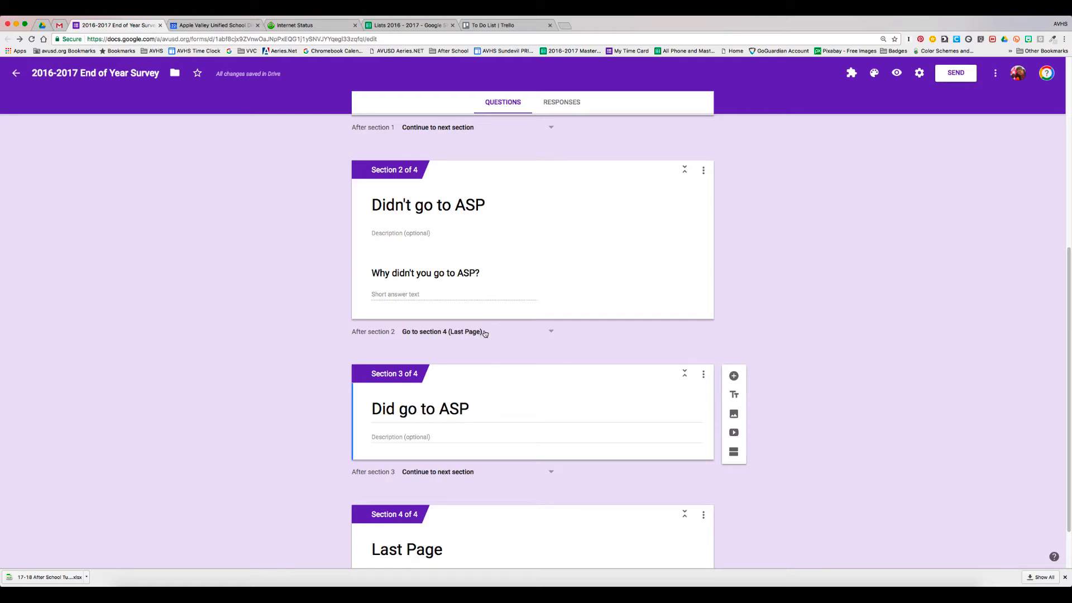
scroll(487, 335, "down", 1)
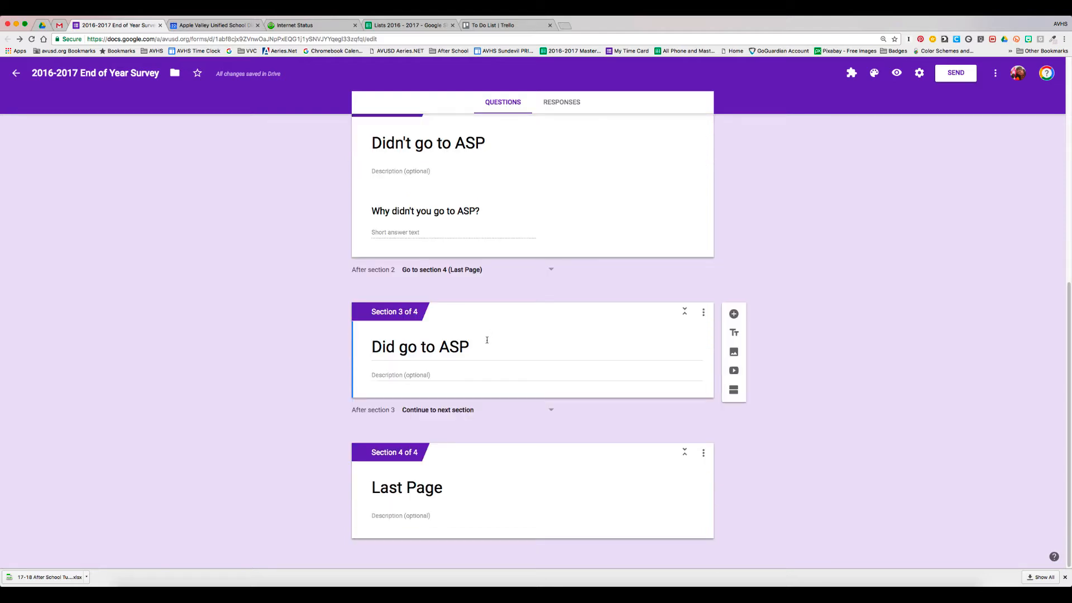
Step: Add the description "Thank you for filling out the survey! Have a great summer." to the Last Page section
left_click(415, 516)
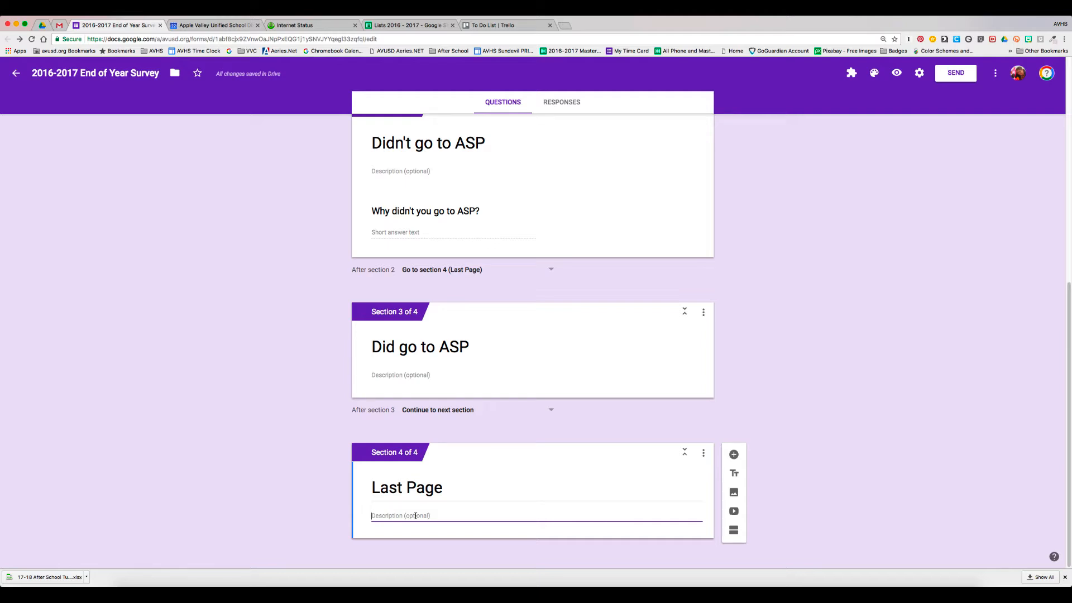
type("Thank you for filling out the survey!  Ha")
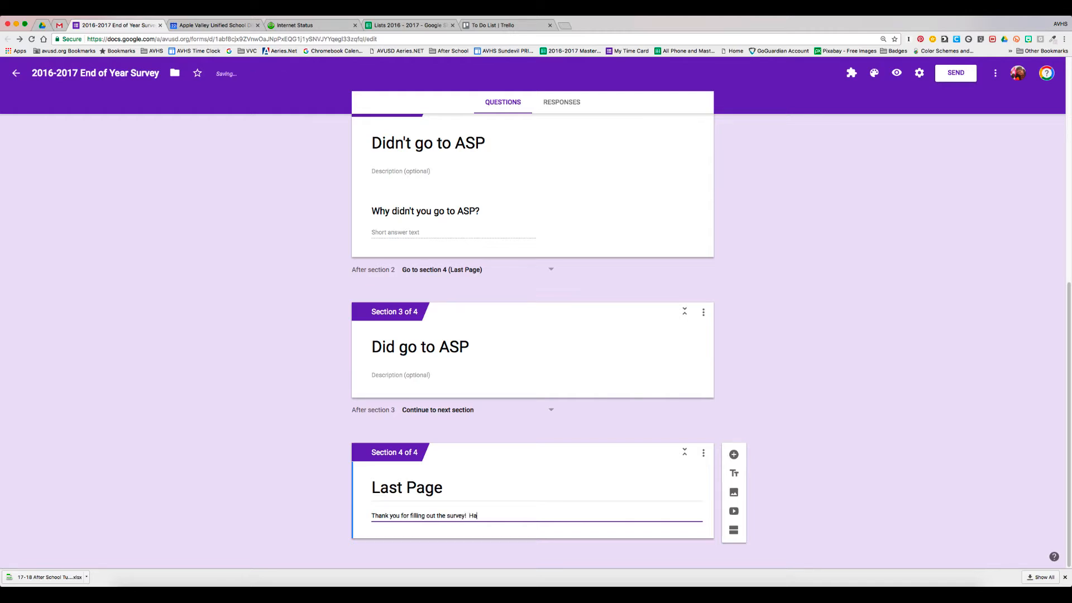
type("ve a great summer.")
Step: Preview the form and test the No path with grade 10 and "sdfsd" as the reason, continuing to the Last Page section
left_click(896, 75)
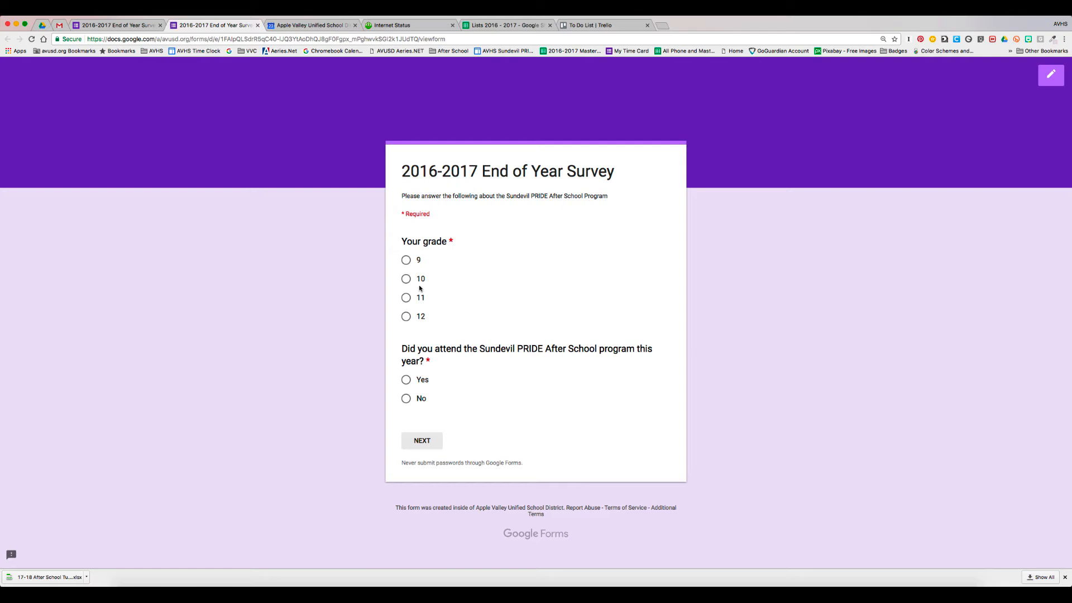
left_click(407, 280)
left_click(406, 398)
left_click(434, 442)
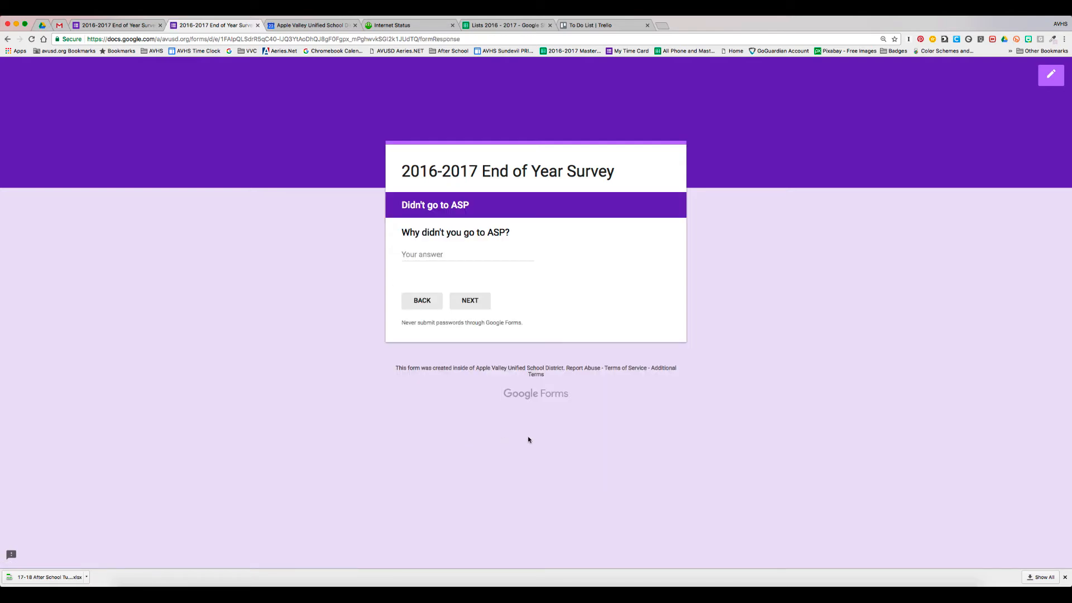
left_click(456, 259)
type("sdfsd")
left_click(466, 301)
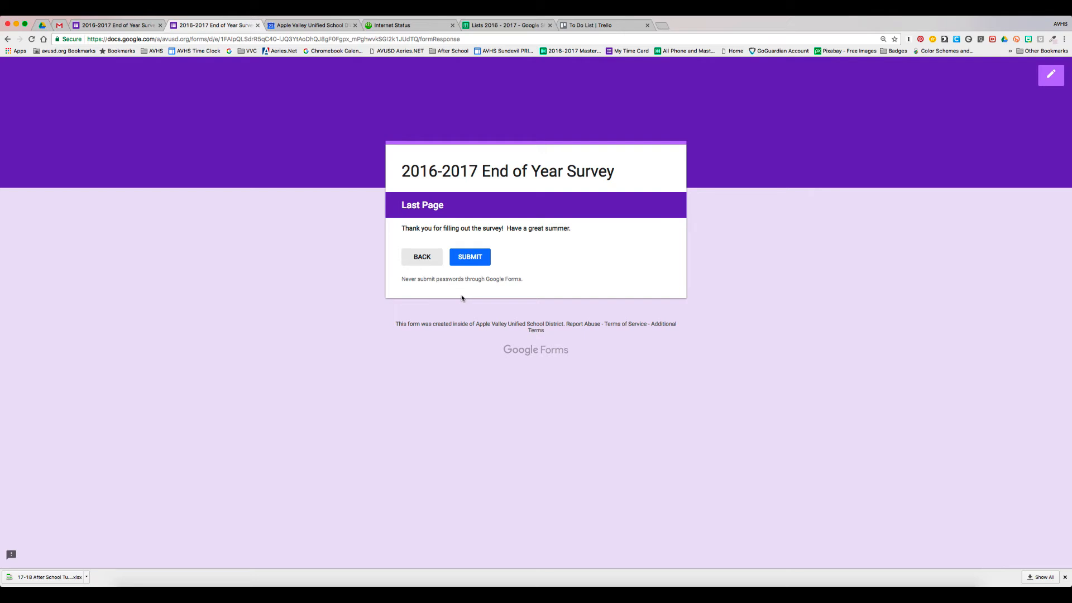
Step: Return to the first page of the preview and test the Yes attendance answer through to the Last Page section
left_click(417, 261)
left_click(422, 303)
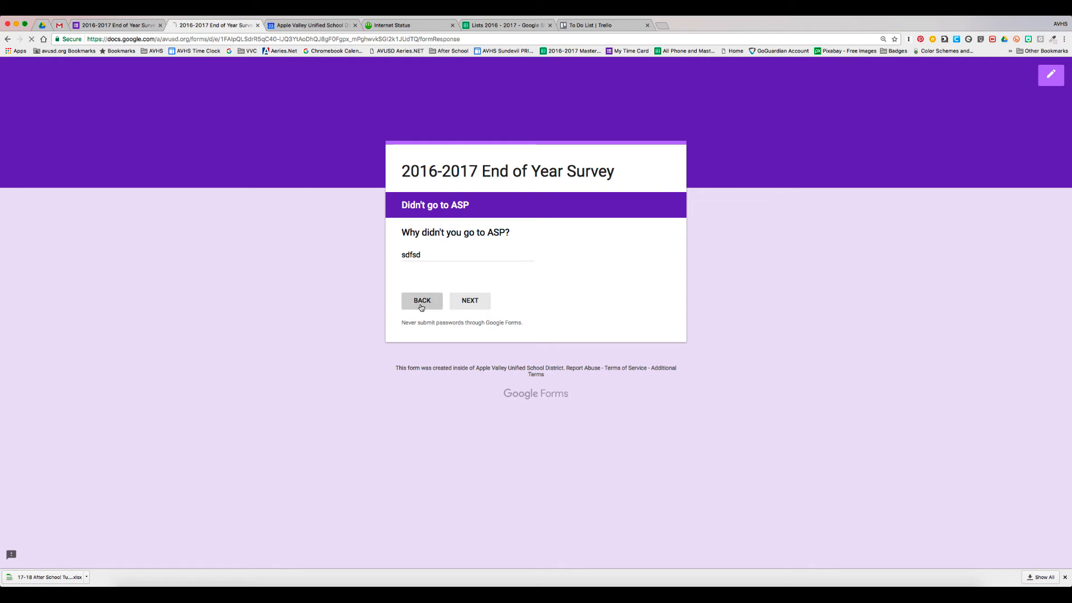
left_click(407, 379)
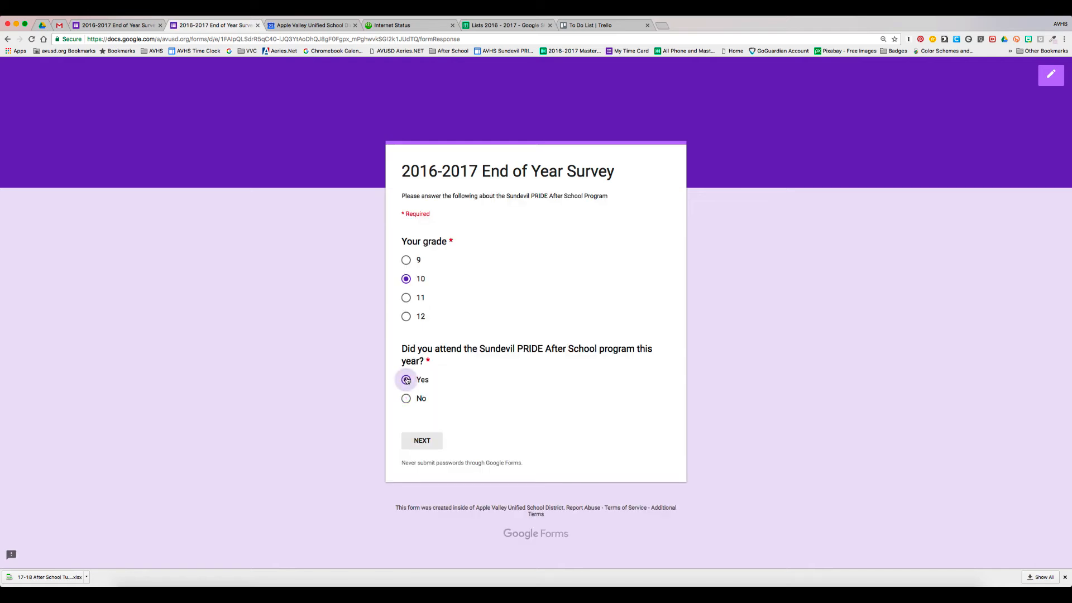
left_click(429, 441)
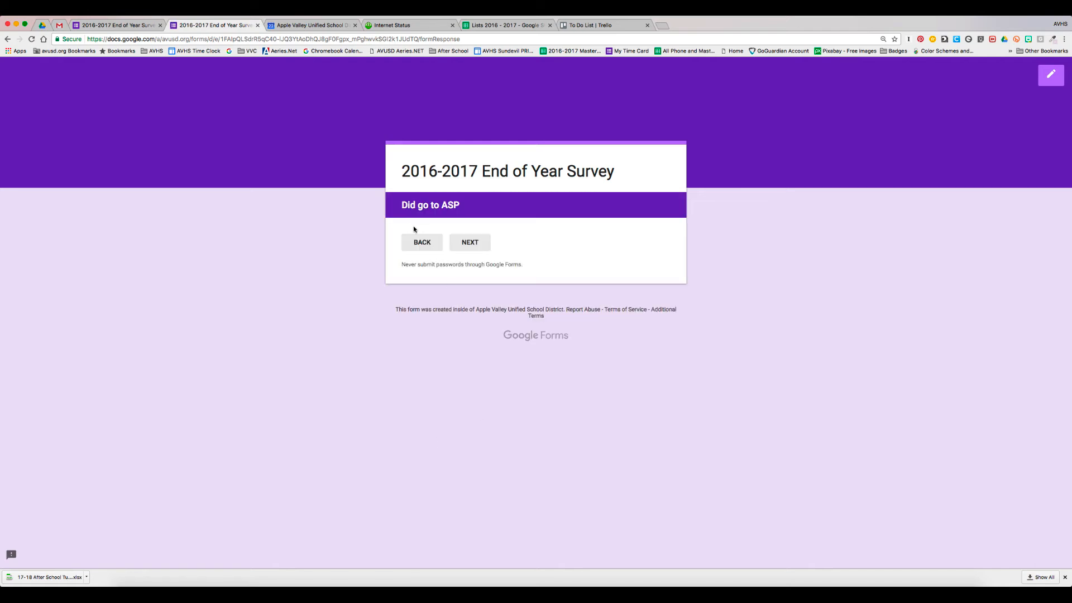
left_click(470, 244)
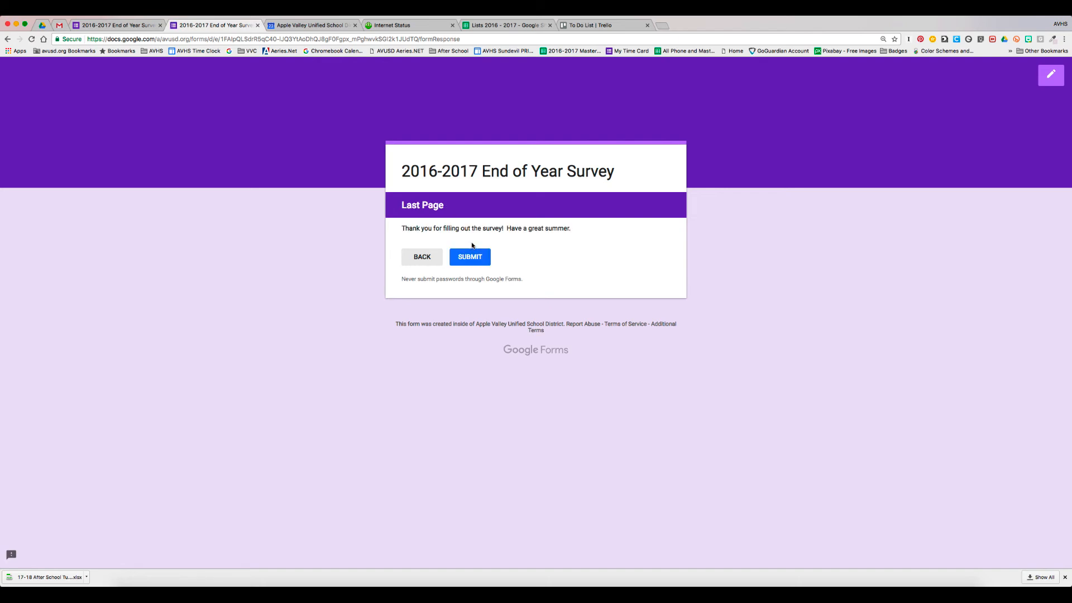